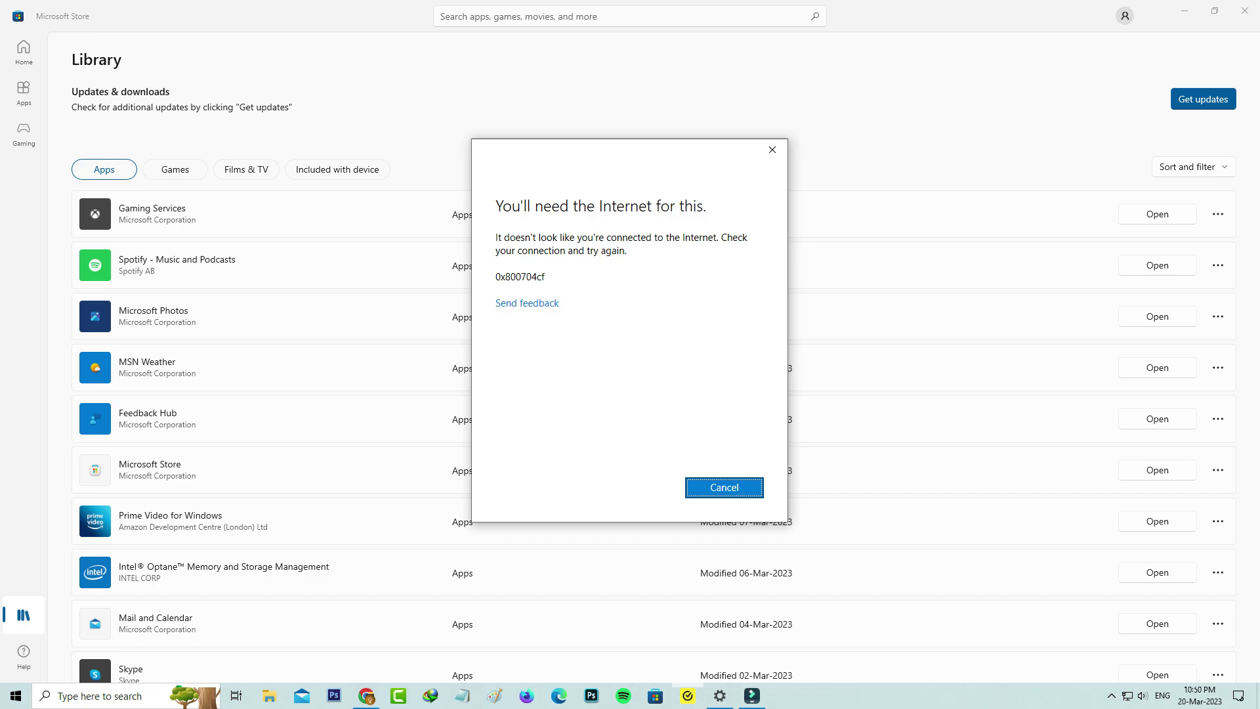
Dismiss the Store error and expand Microsoft Store in Settings' Apps & features list.
key("super+d")
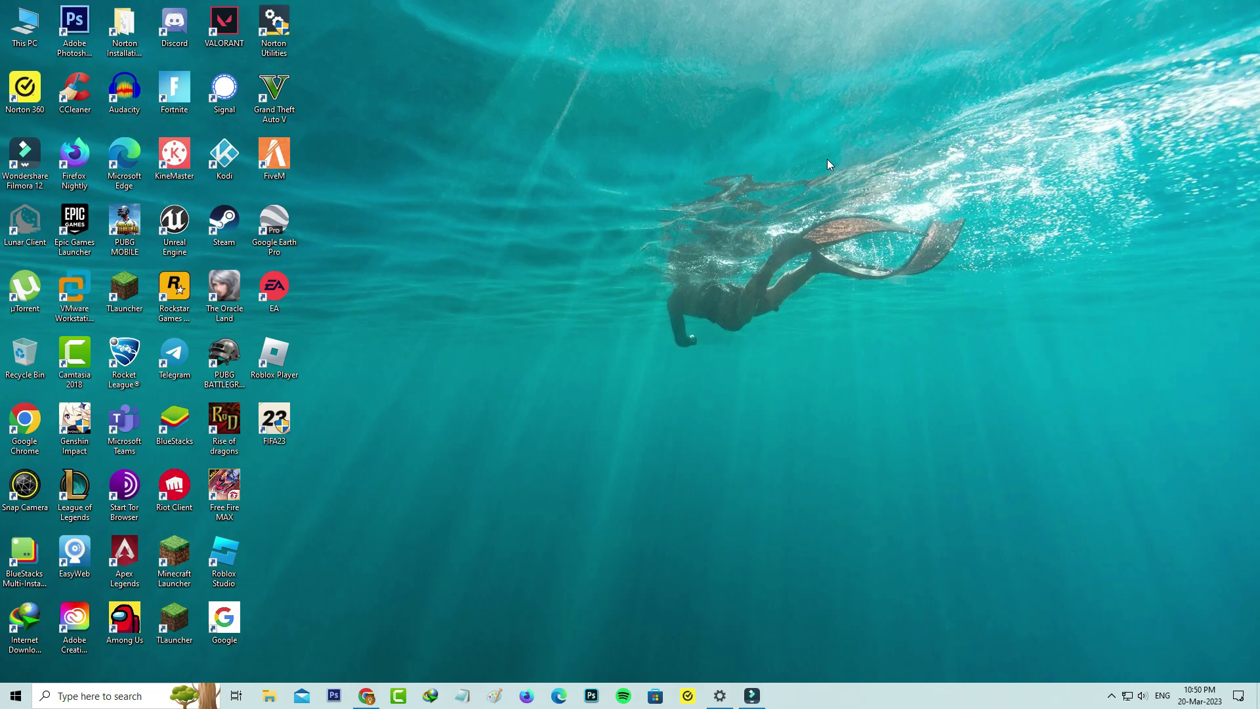
key("super")
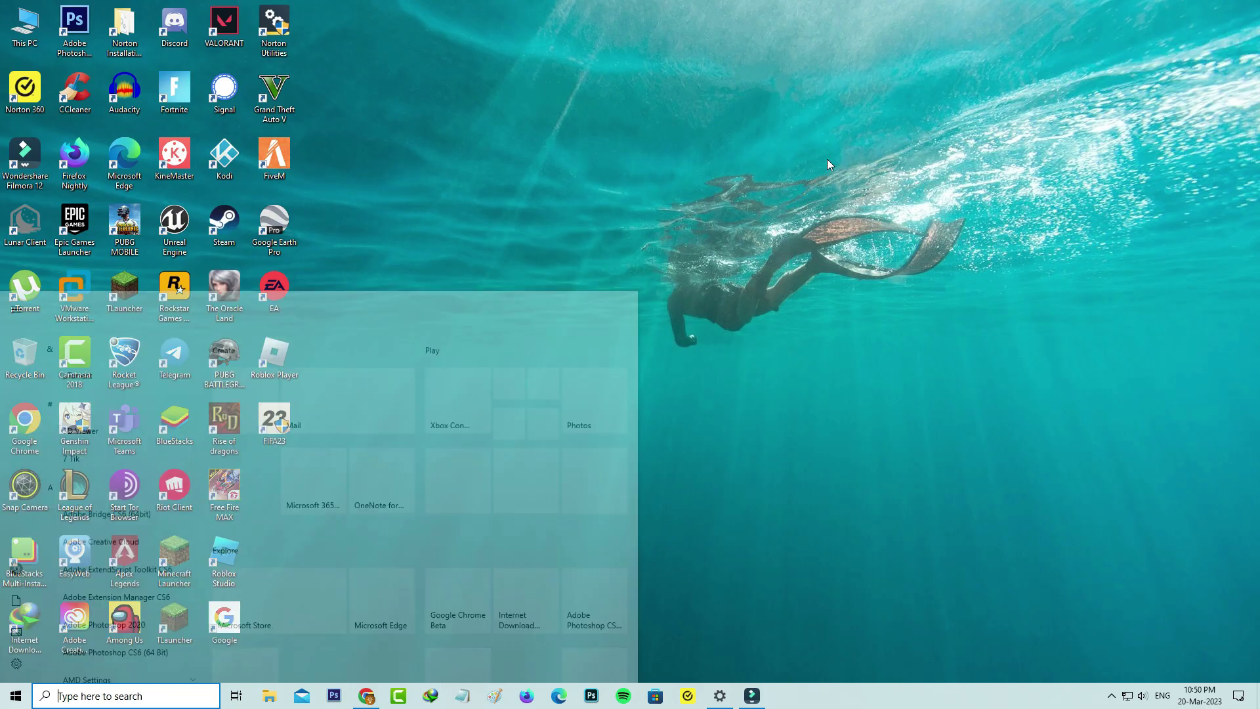
left_click(16, 634)
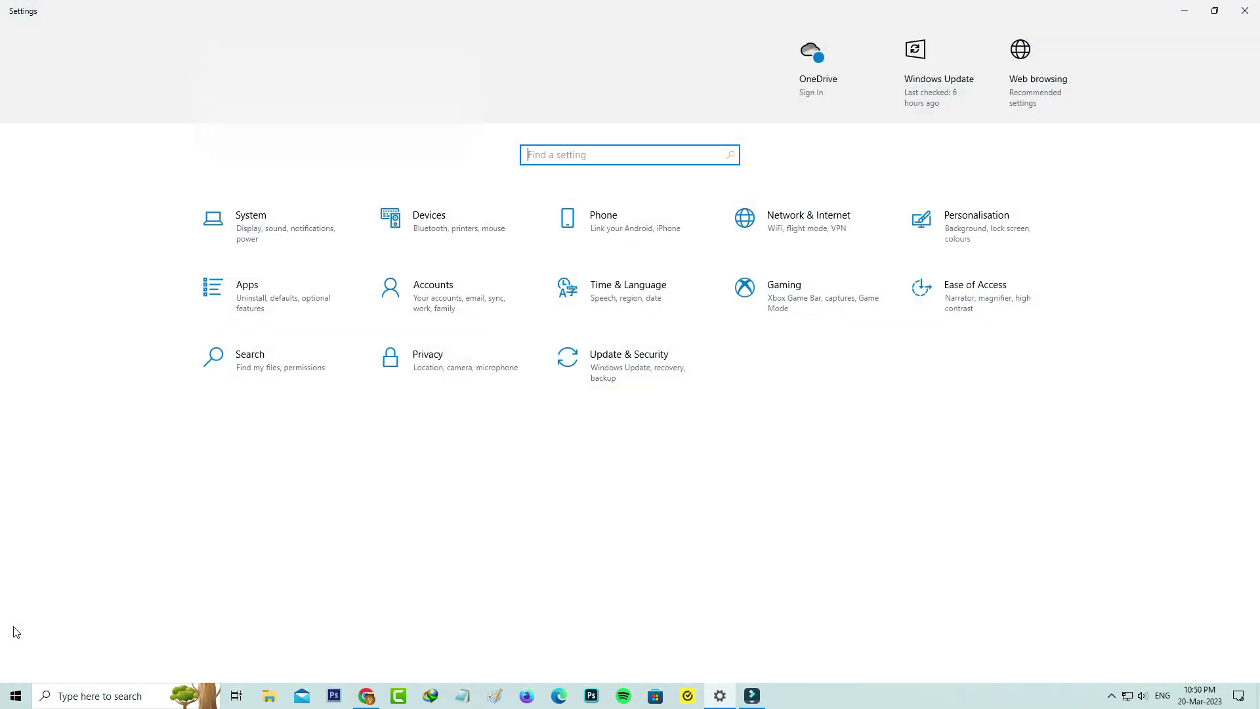
left_click(279, 296)
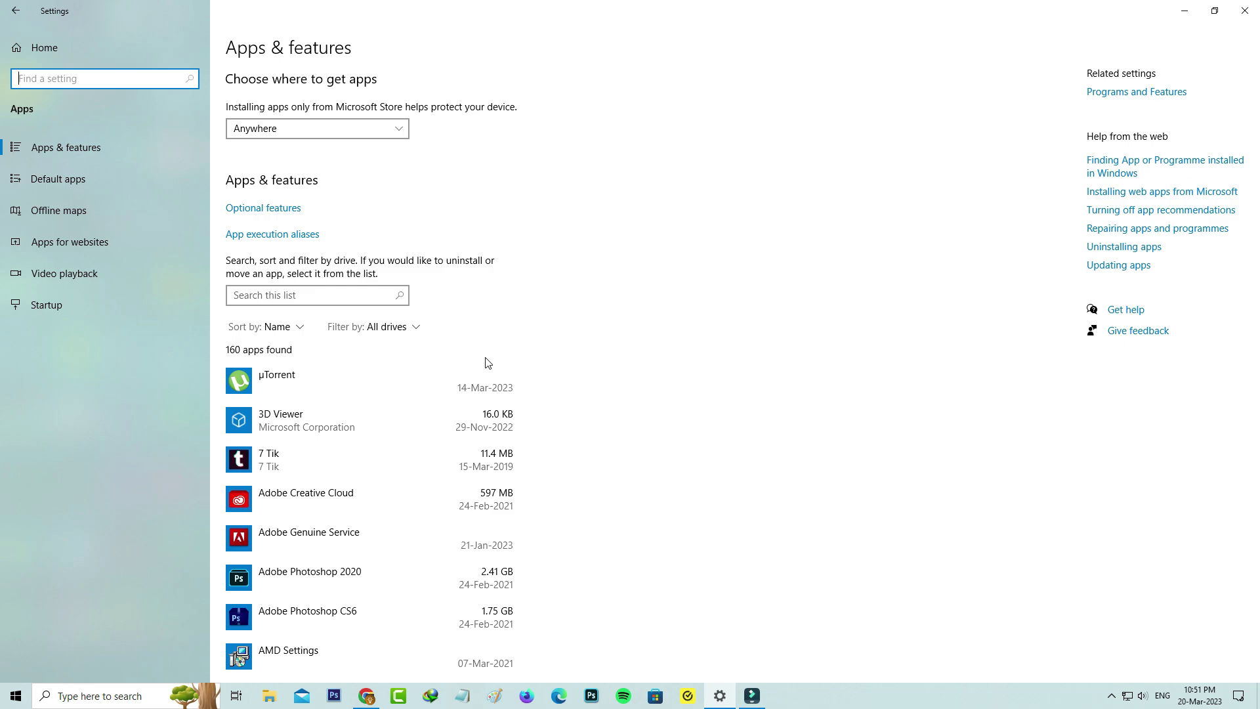
scroll(488, 363, "down", 20)
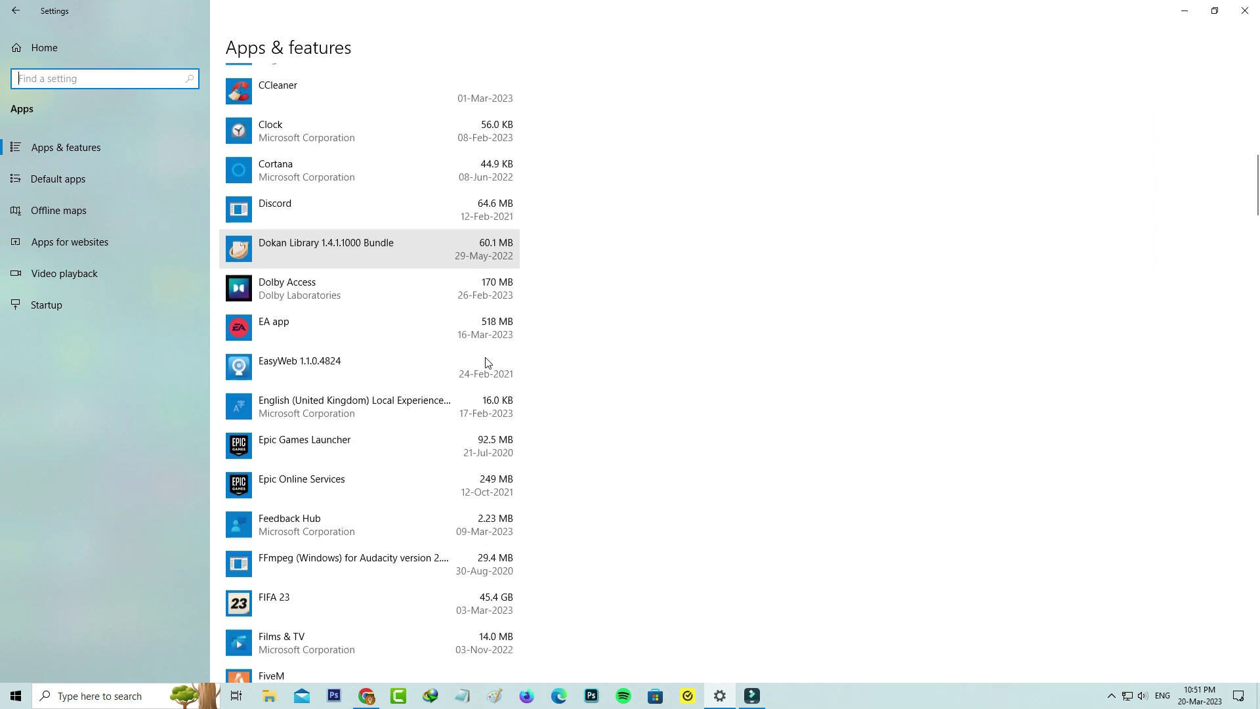
left_click(466, 397)
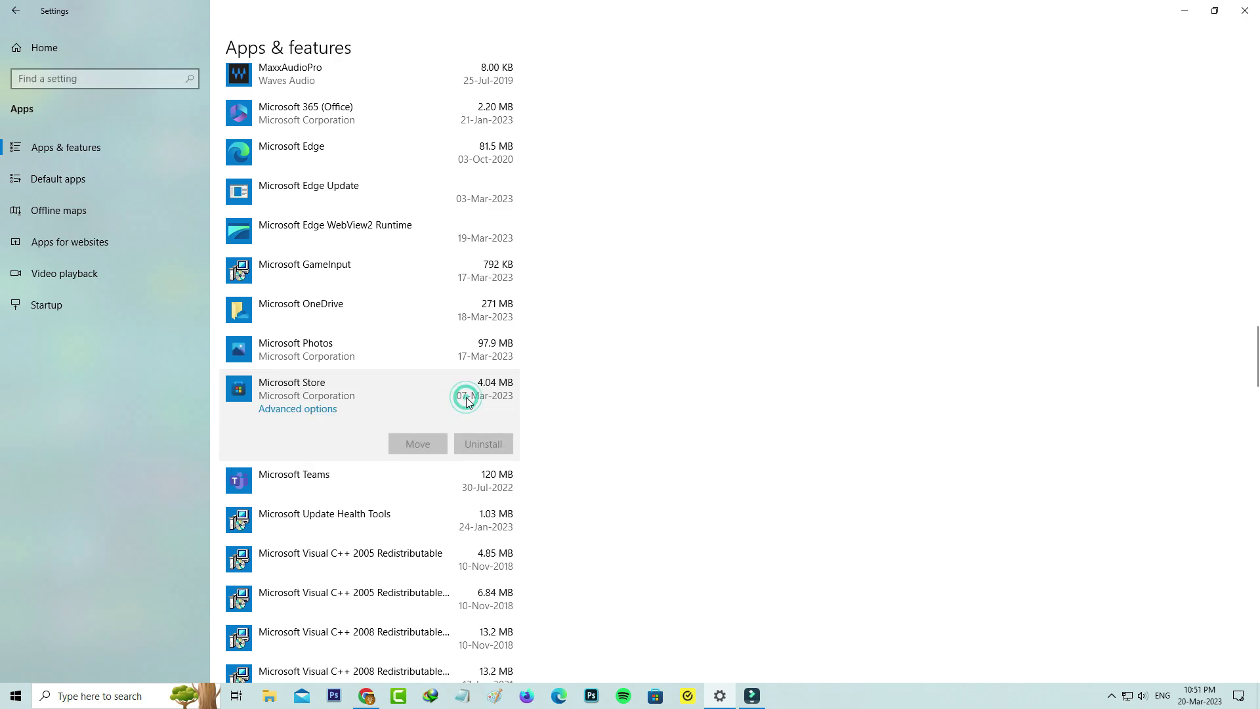
Run Repair on Microsoft Store from its Advanced options page.
left_click(313, 413)
scroll(315, 417, "down", 5)
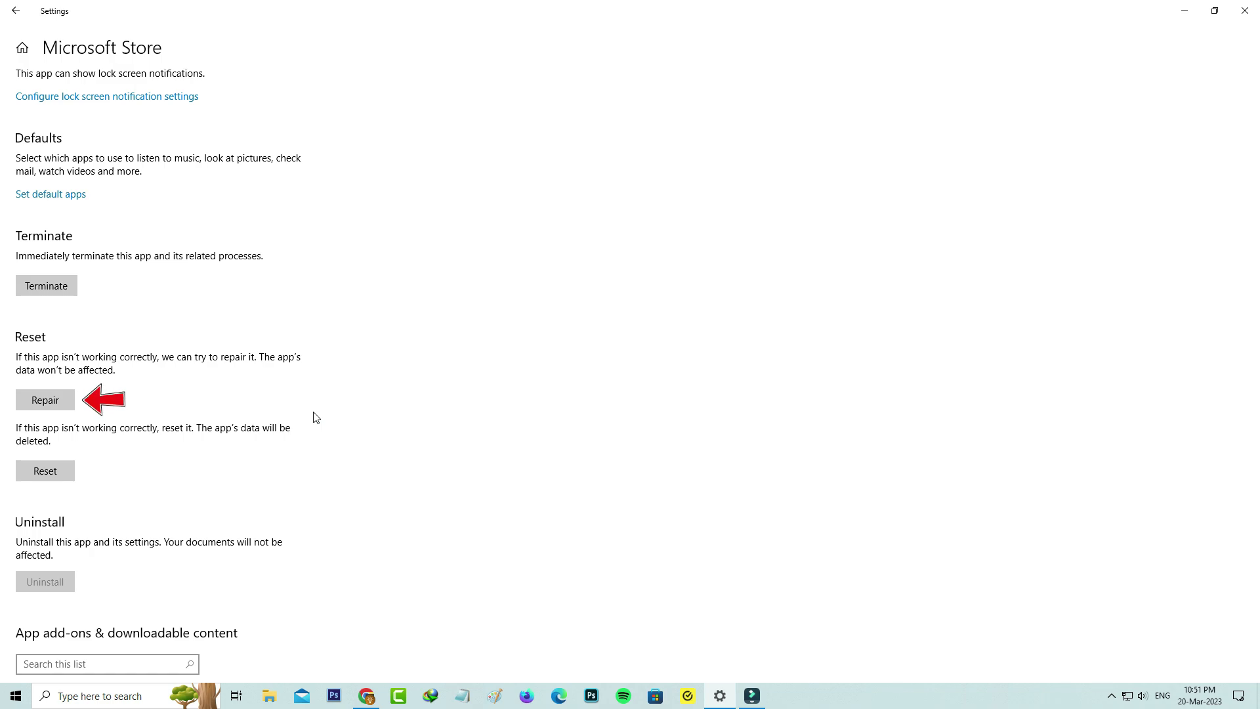
left_click(63, 403)
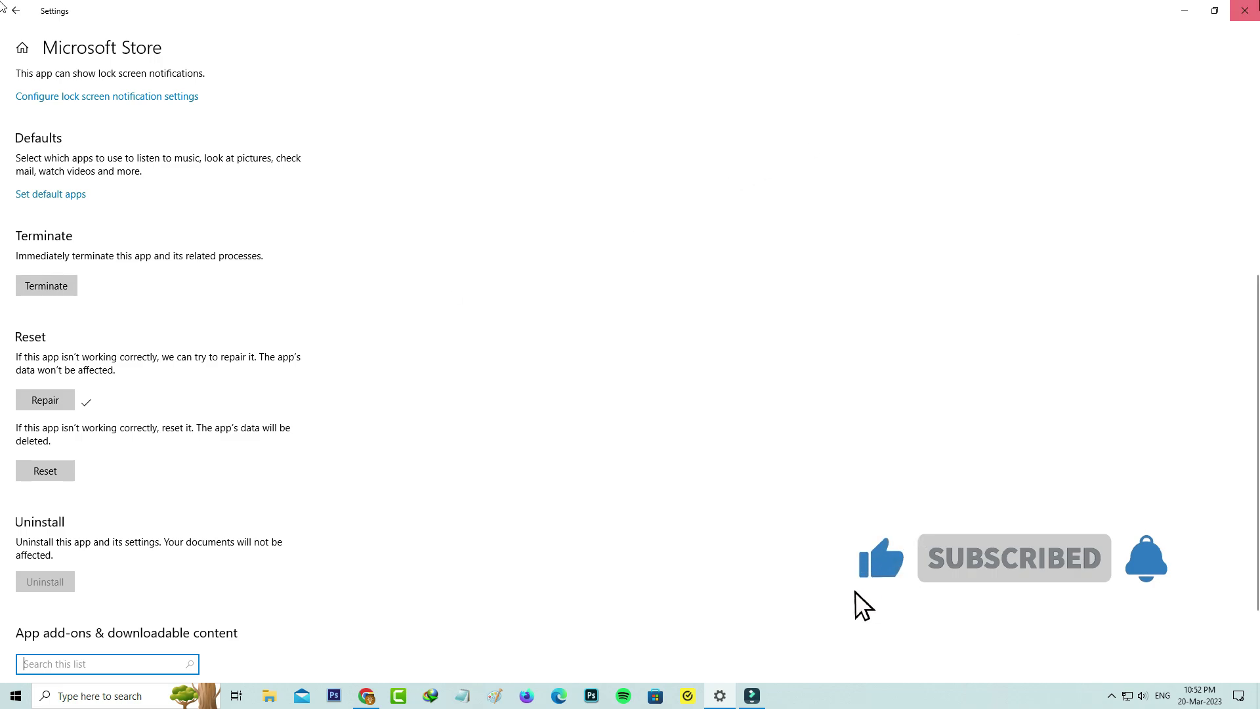
Close Settings, relaunch Microsoft Store to confirm its Home page loads, then close it.
left_click(1247, 12)
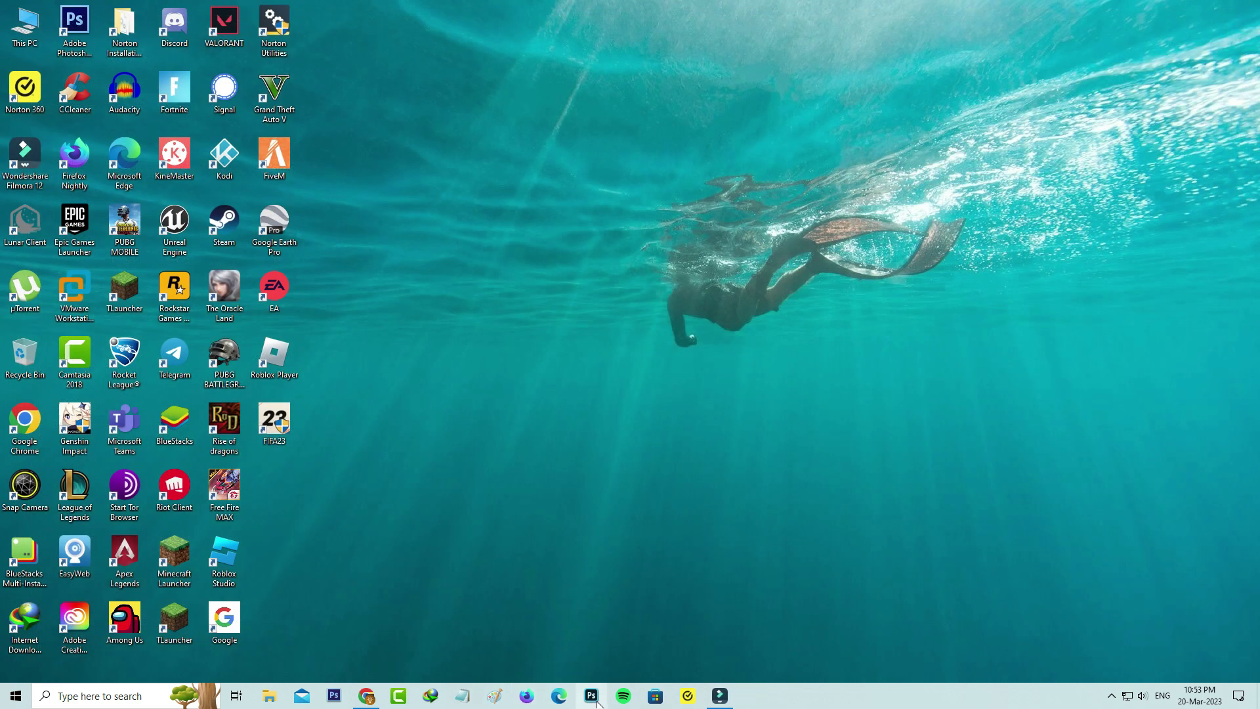
left_click(647, 704)
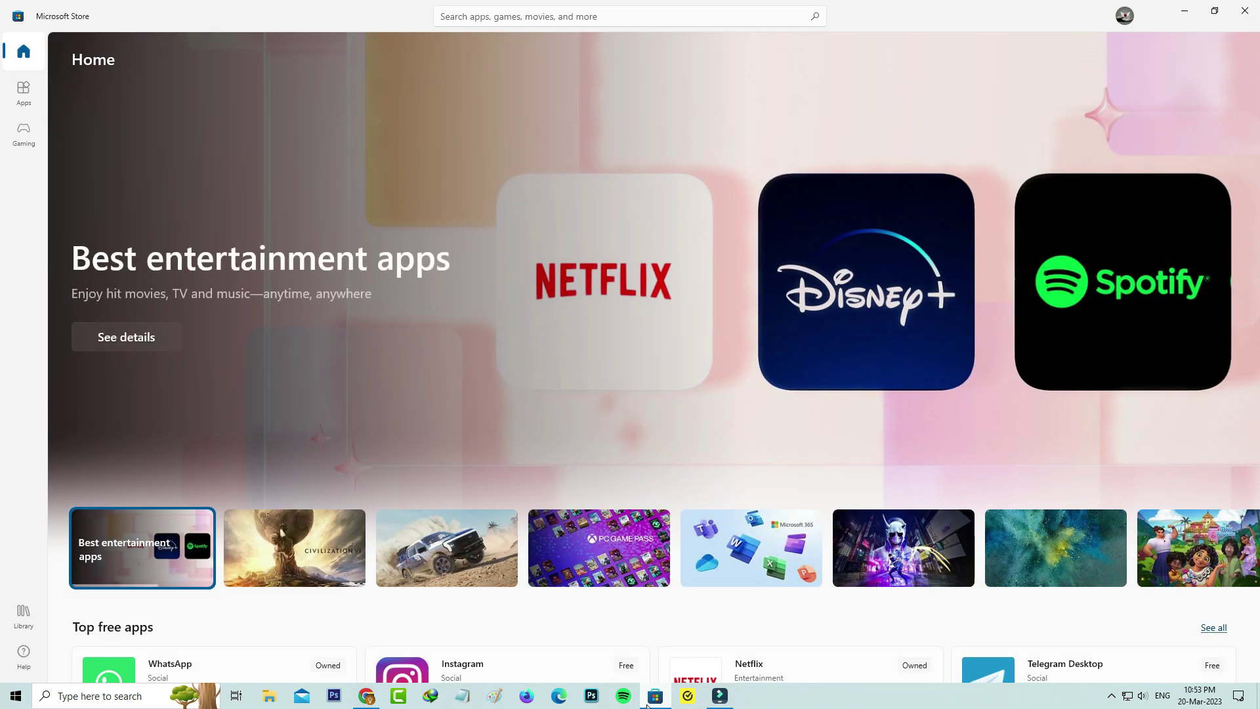
left_click(646, 699)
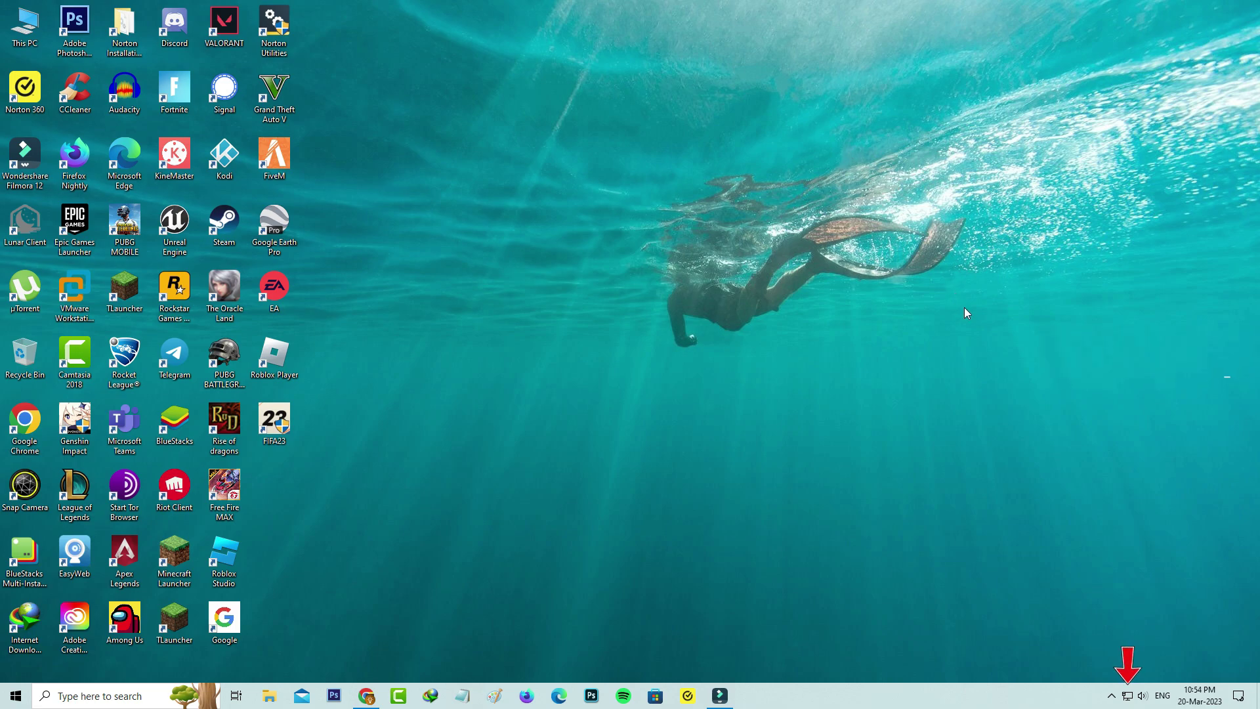
Open Network & Internet settings from the system tray network icon.
right_click(1127, 697)
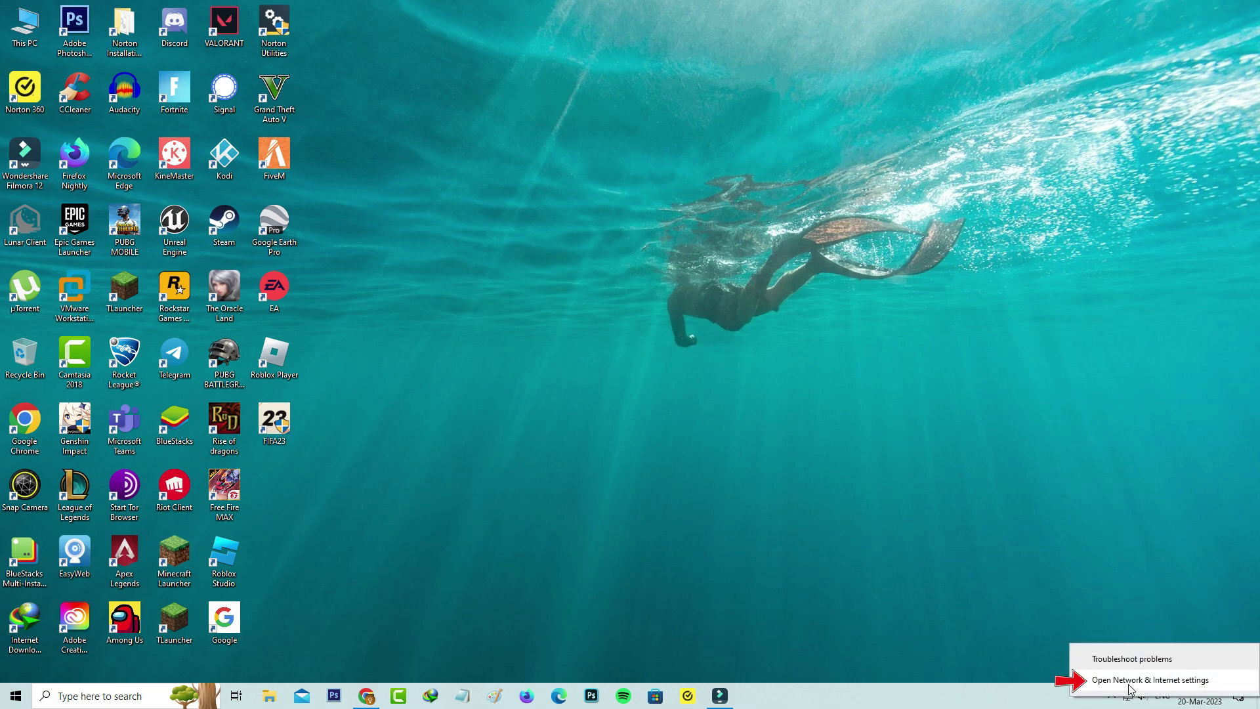
left_click(1129, 682)
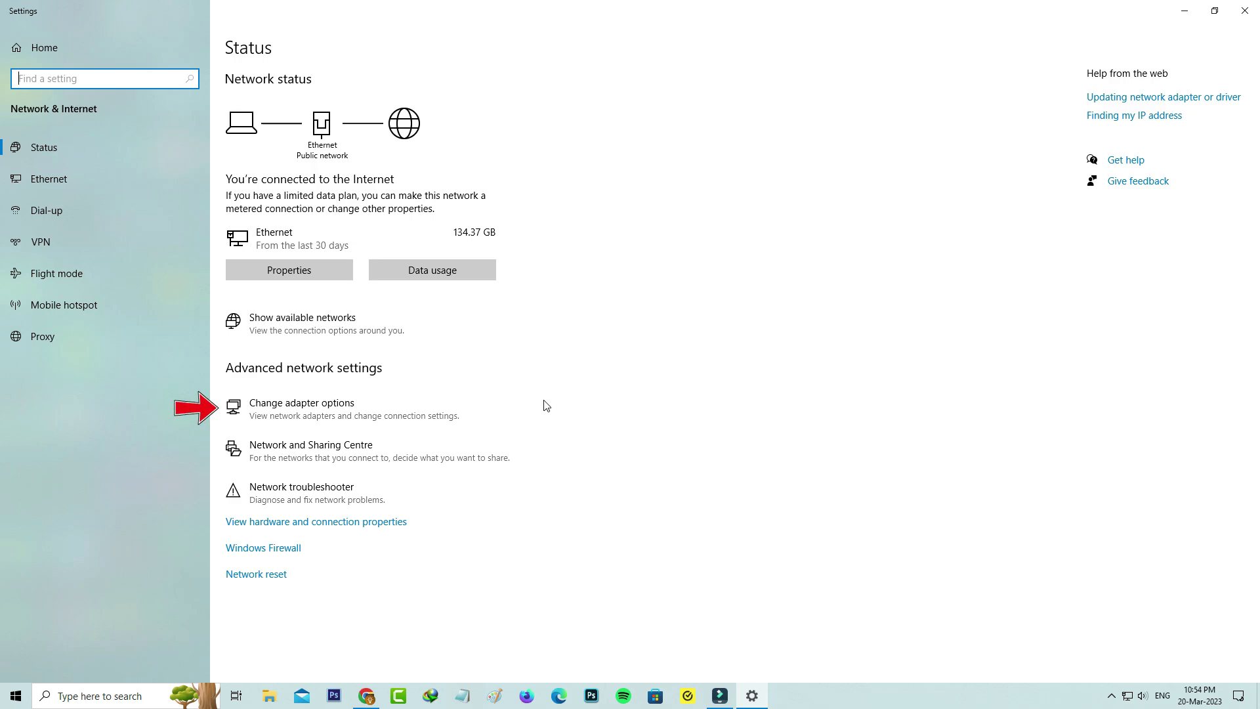
Open the Ethernet adapter's Properties from the network adapter list.
left_click(402, 411)
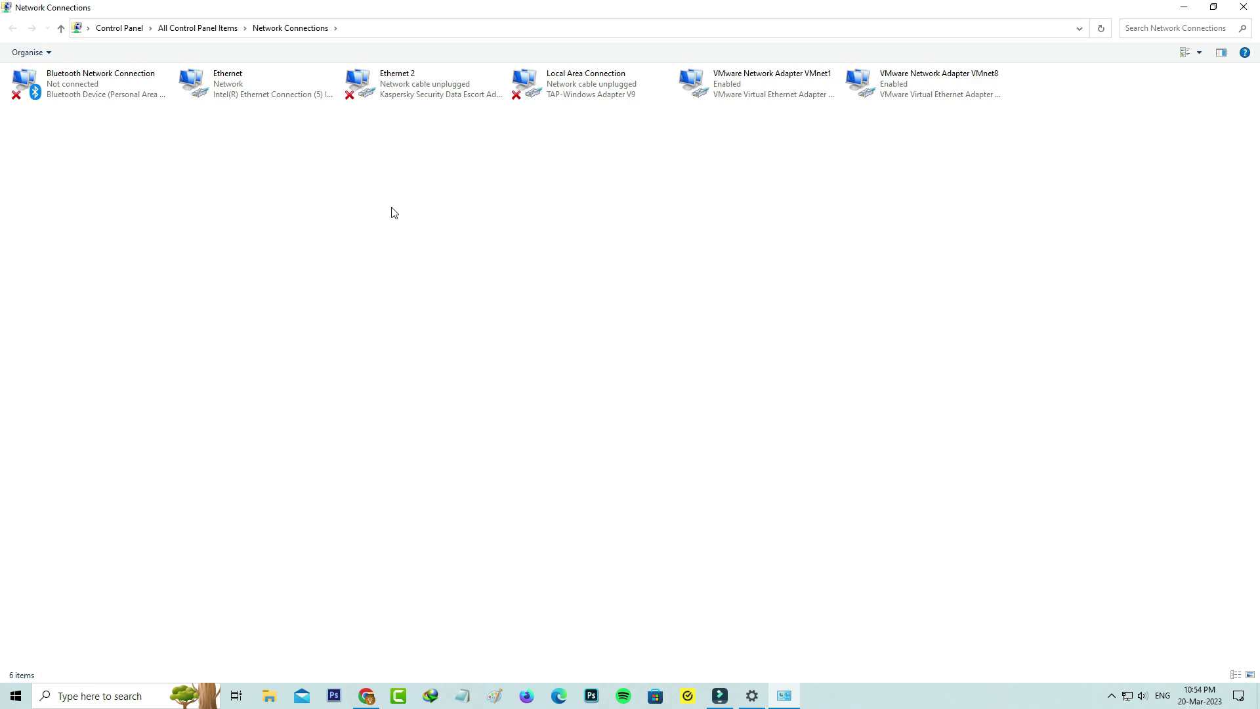
right_click(230, 94)
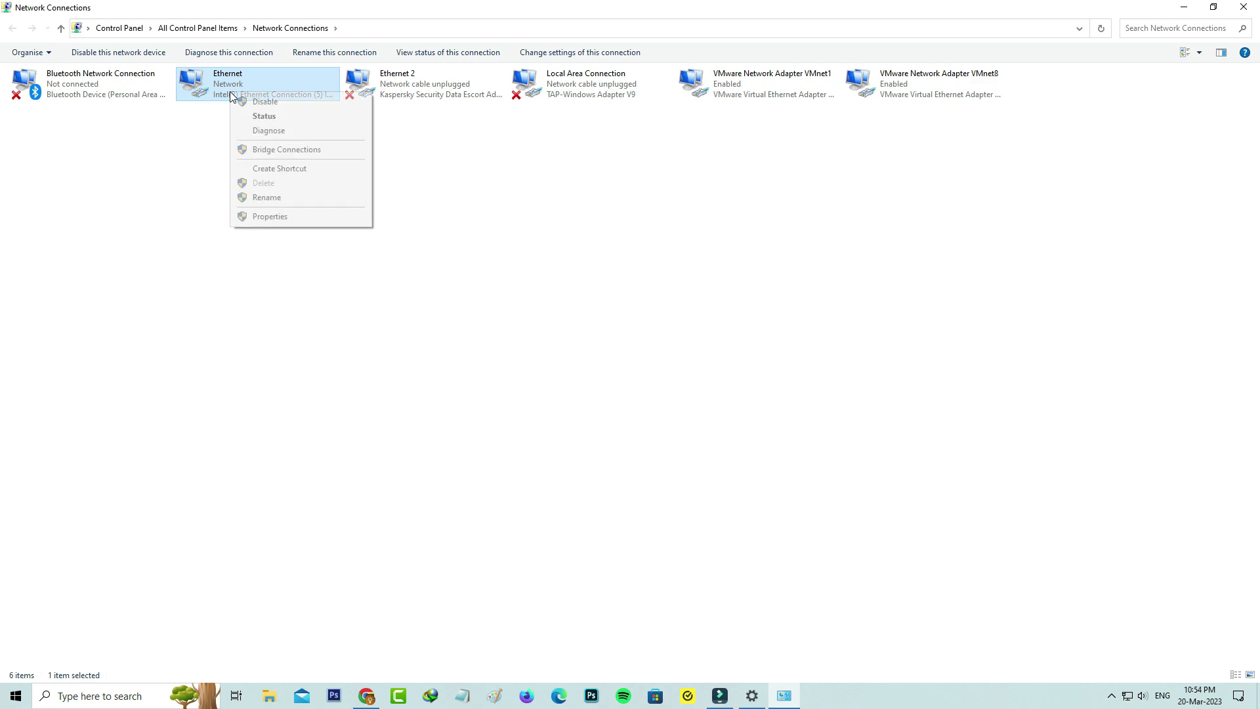
left_click(294, 220)
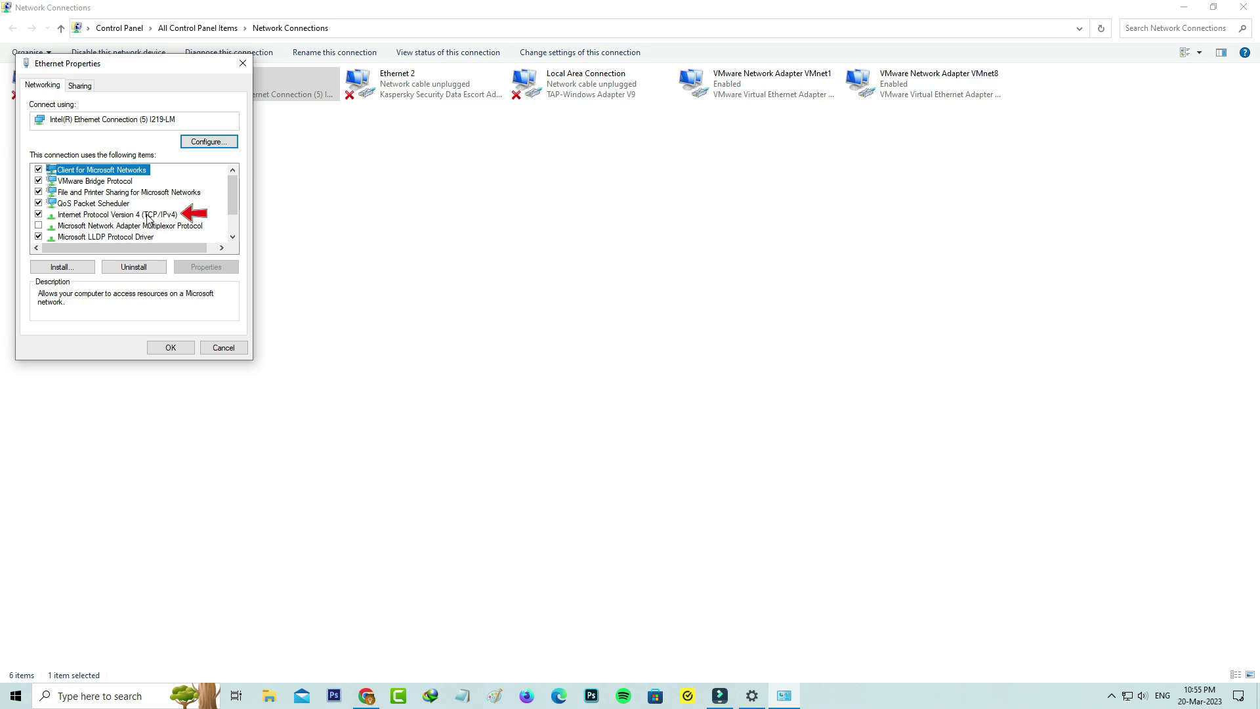
Set Ethernet IPv4 DNS to 8.8.8.8 preferred and 8.8.4.4 alternate, confirming both dialogs.
double_click(148, 215)
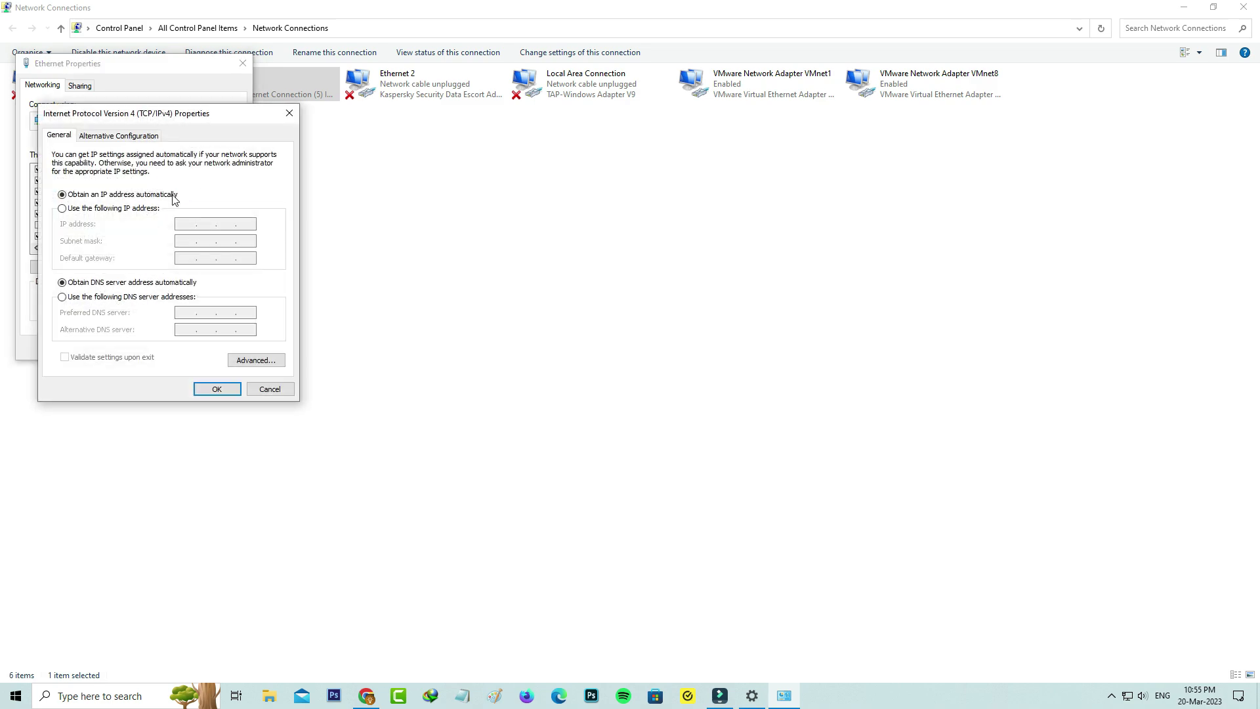
left_click(139, 301)
type("8")
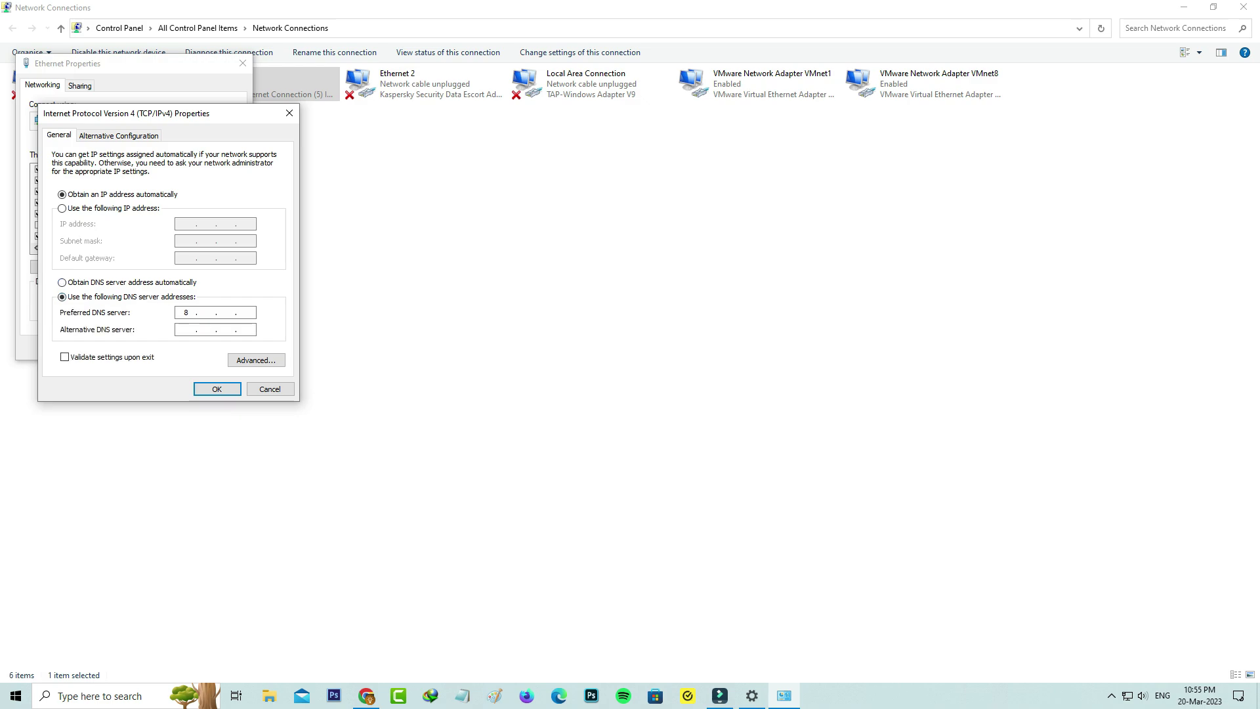
type(".8.8.8")
key("Tab")
type("8.8.4.4")
left_click(212, 389)
left_click(164, 348)
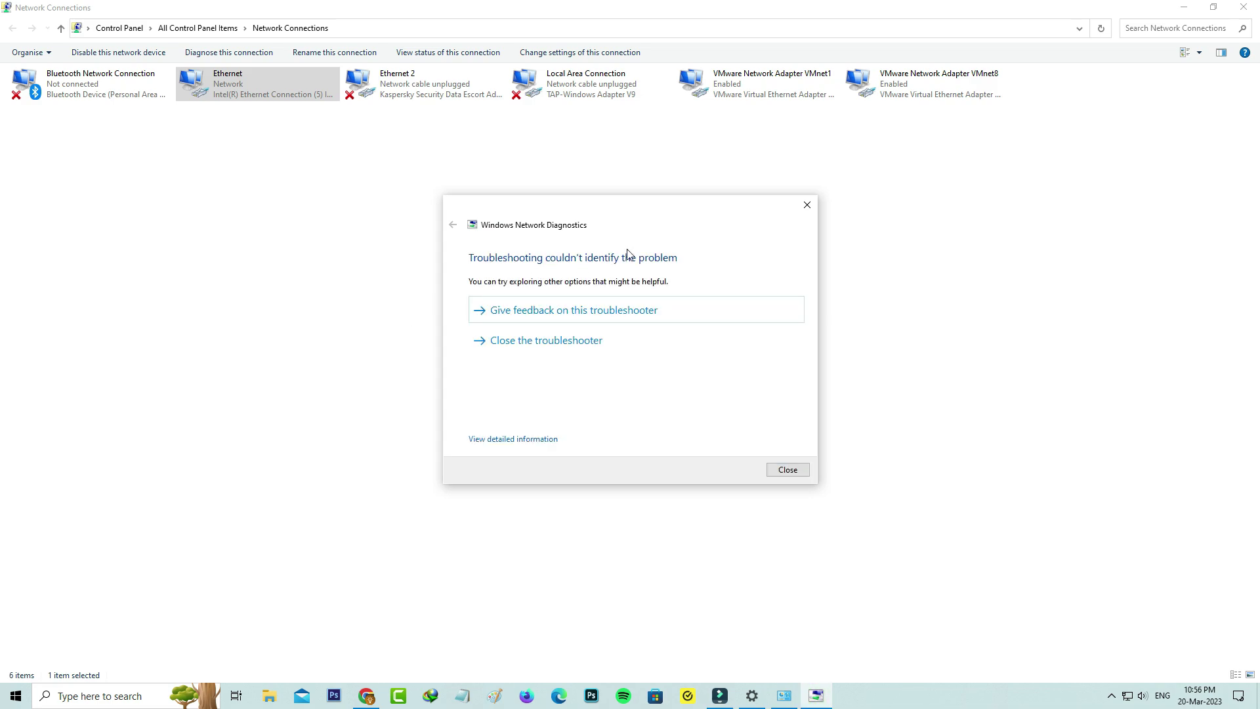
Dismiss the diagnostics result and close Network Connections and Settings with Alt+F4.
left_click(808, 205)
key("alt+F4")
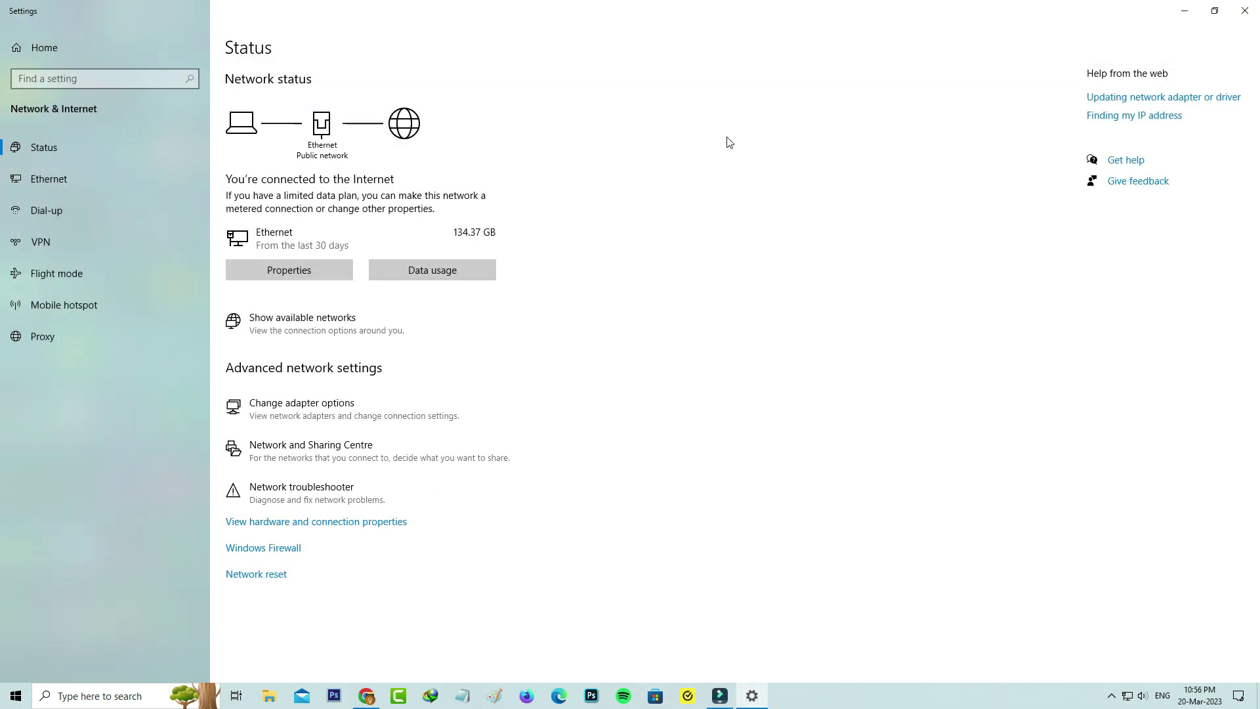
key("alt+F4")
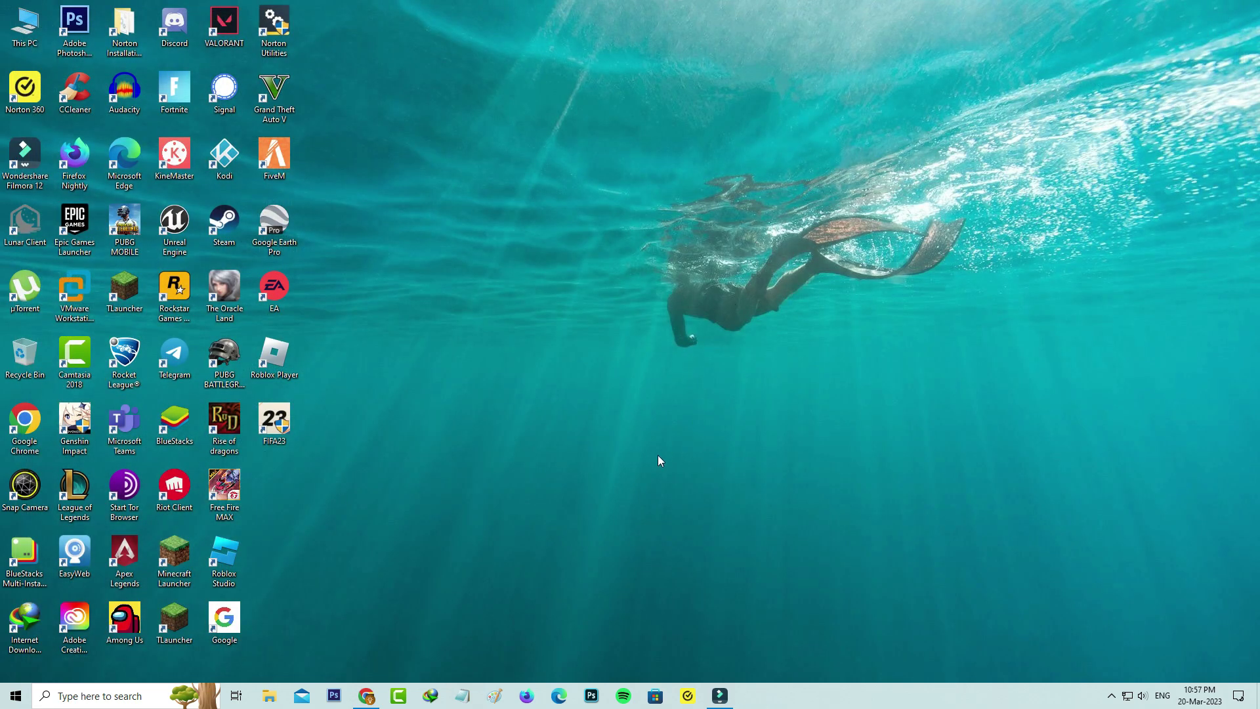
Relaunch Microsoft Store and view its Library of installed apps.
left_click(655, 696)
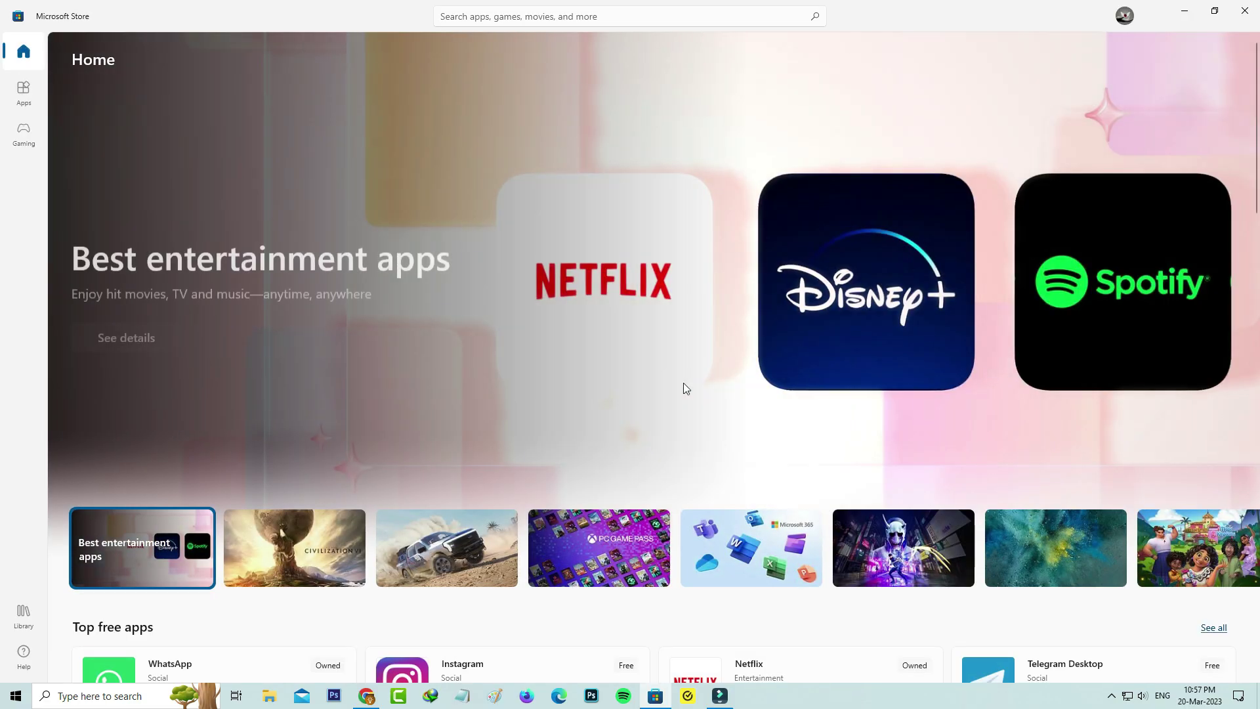
left_click(24, 614)
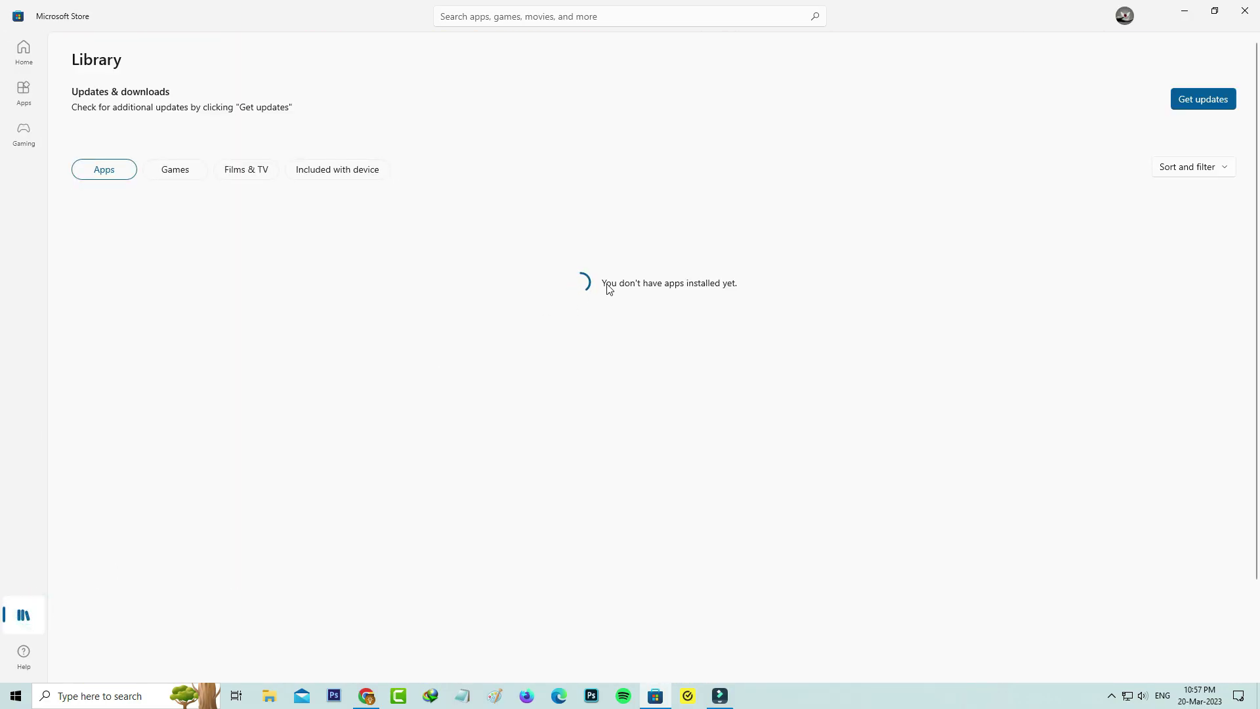